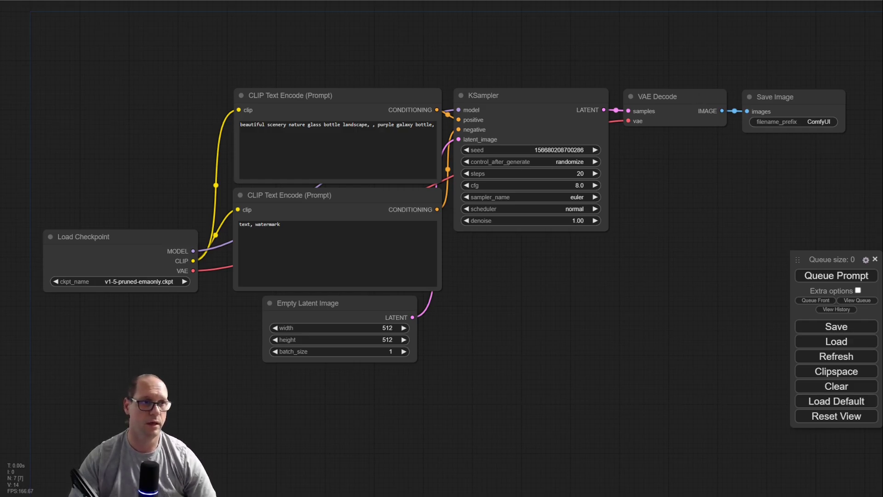
- Browse the ComfyUI releases page, then go to the repository's main code page
key("ctrl+Tab")
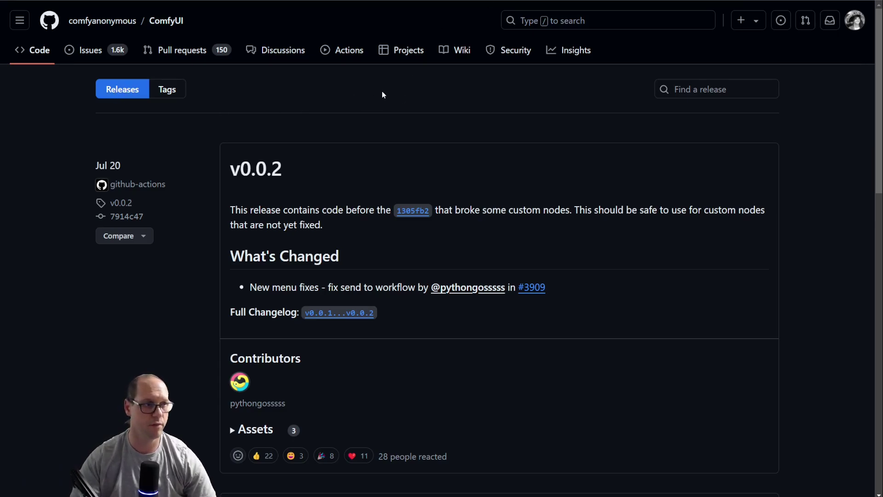
scroll(514, 273, "down", 8)
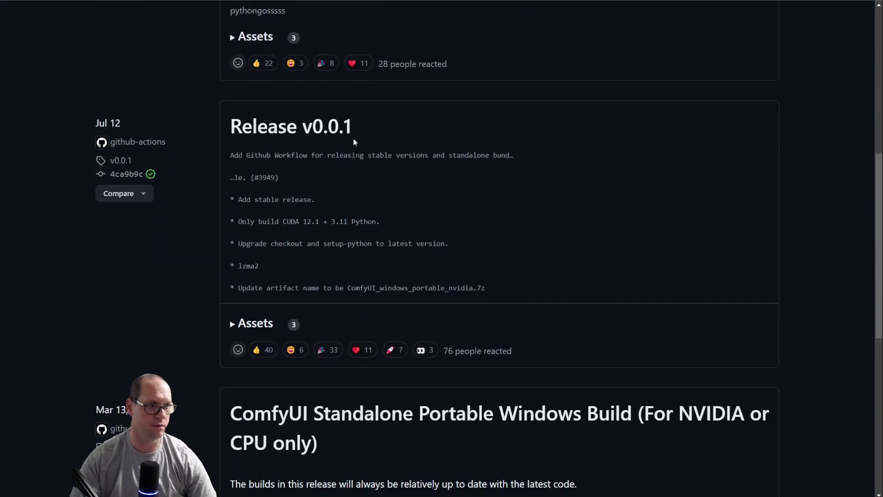
scroll(442, 197, "up", 3)
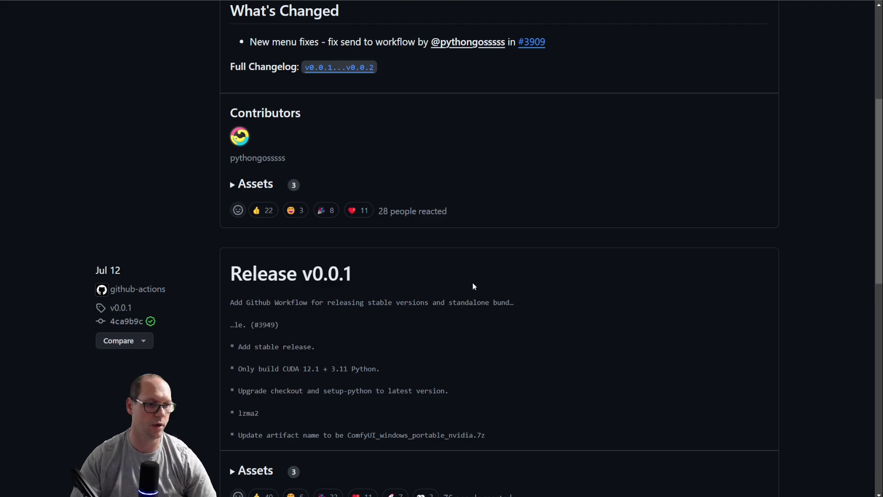
scroll(485, 255, "up", 5)
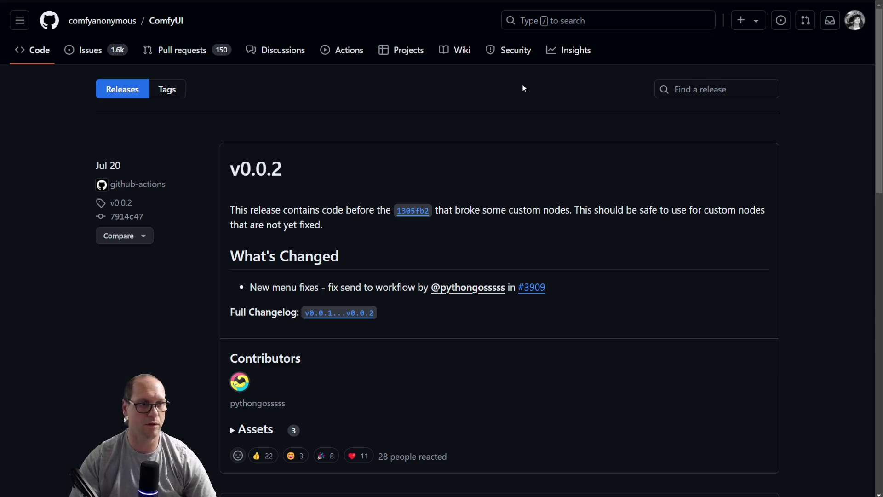
left_click(39, 53)
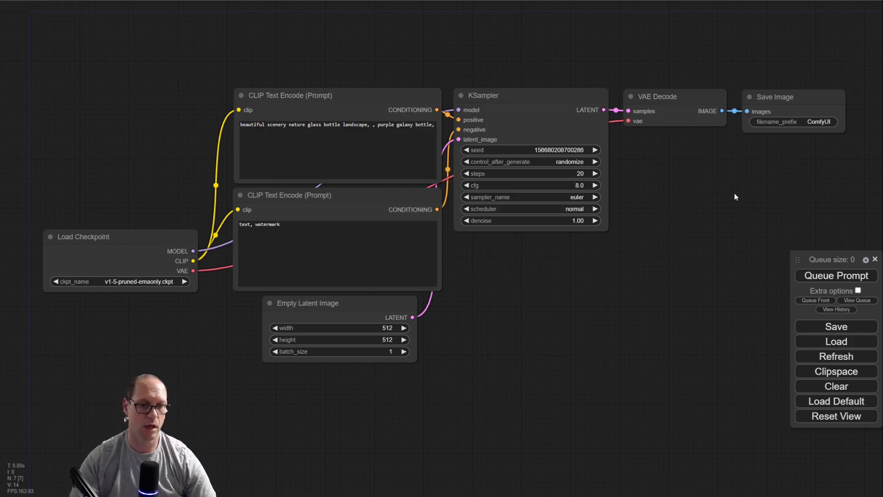
- In ComfyUI settings, turn the new top menu bar on, then back off
left_click(865, 261)
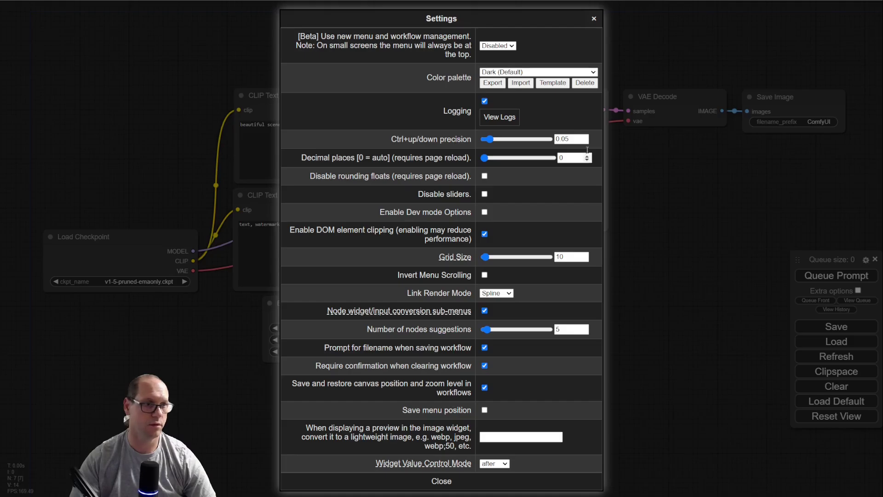
left_click(504, 67)
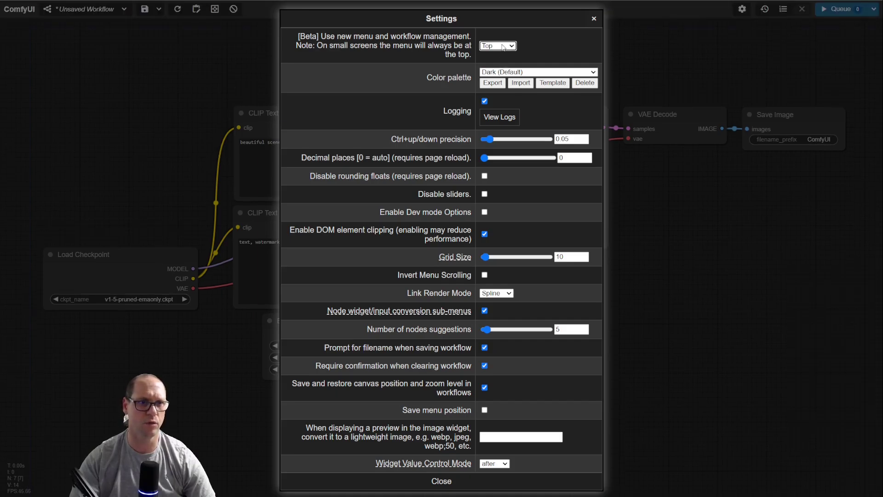
left_click(502, 55)
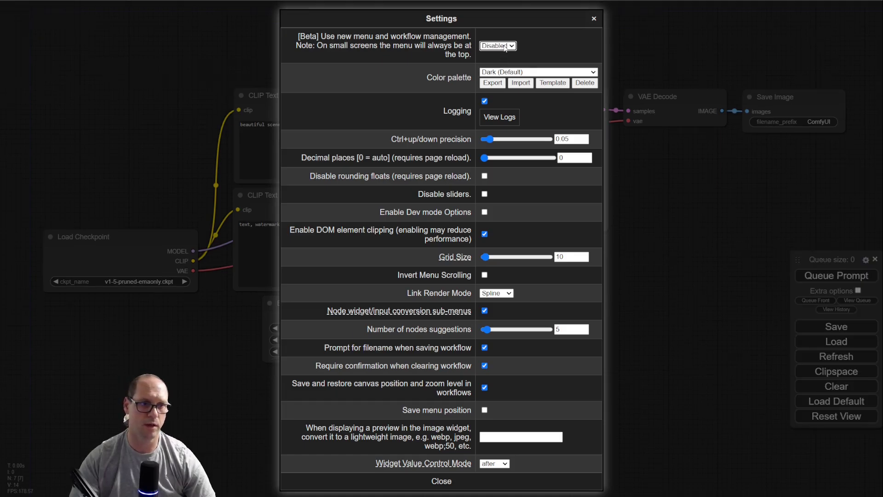
left_click(593, 21)
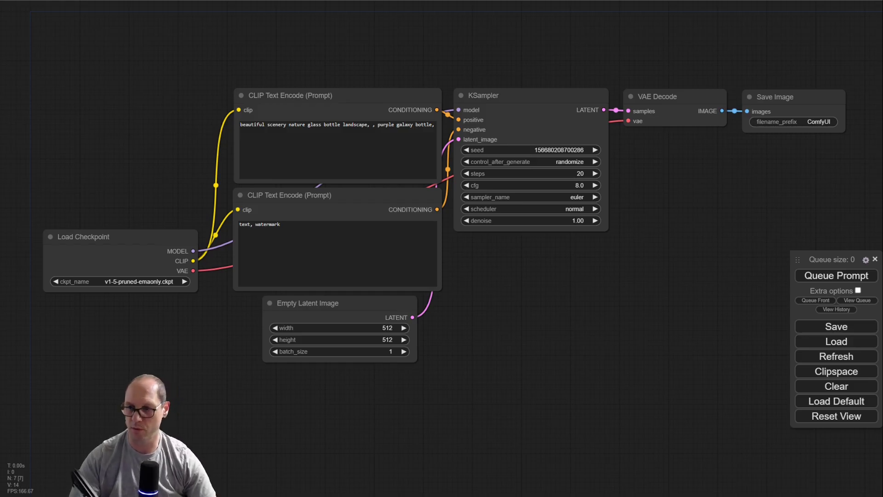
- Stop the ComfyUI server in PowerShell with Ctrl+C and confirm terminating the batch job with y
key("alt+Tab")
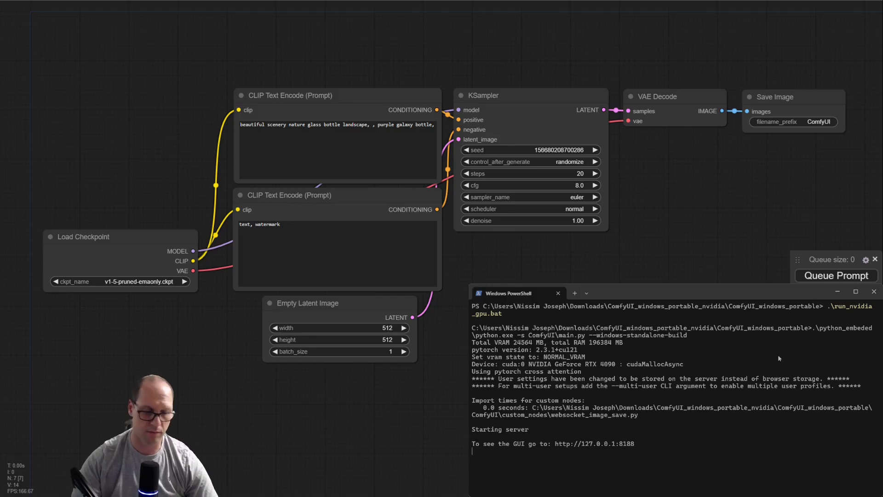
key("ctrl+c")
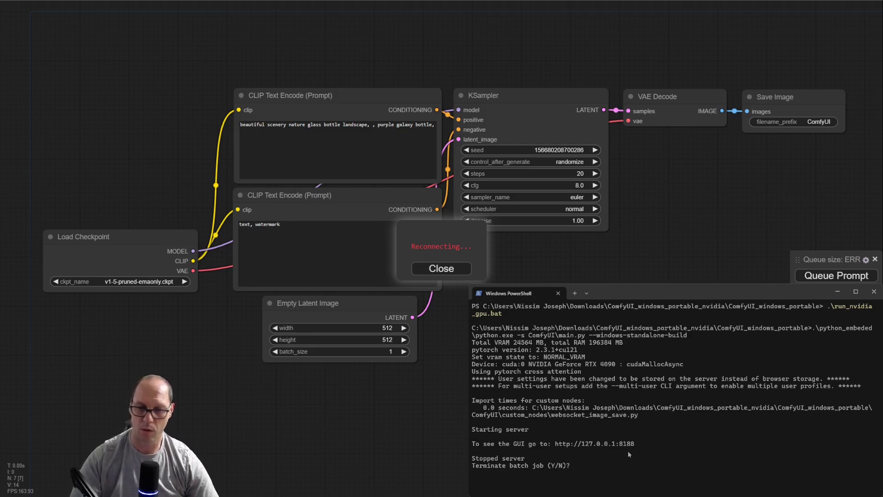
type("y")
key("Return")
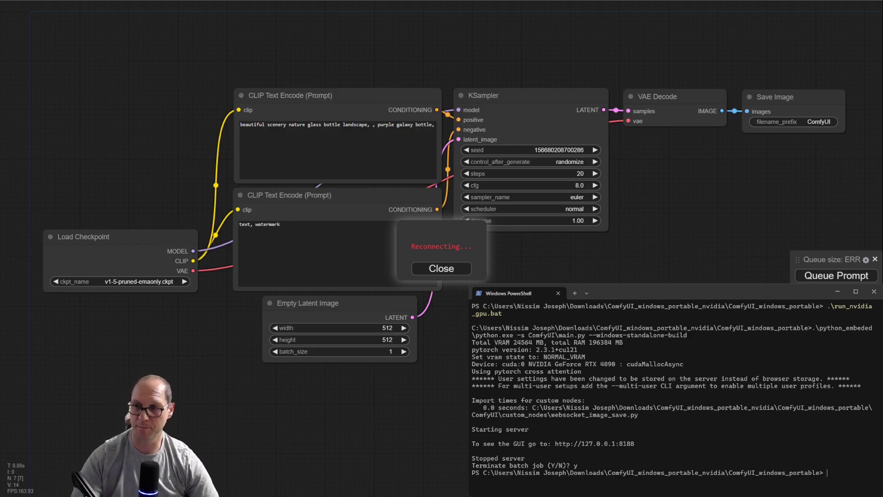
- Relaunch the server with .\run_nvidia_gpu.bat, then end its Python process in Task Manager
key("ctrl+shift+Escape")
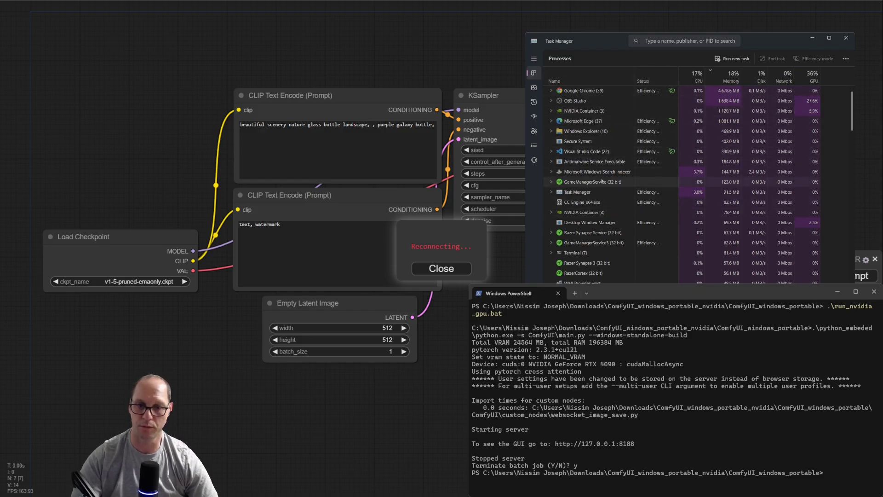
left_click(486, 362)
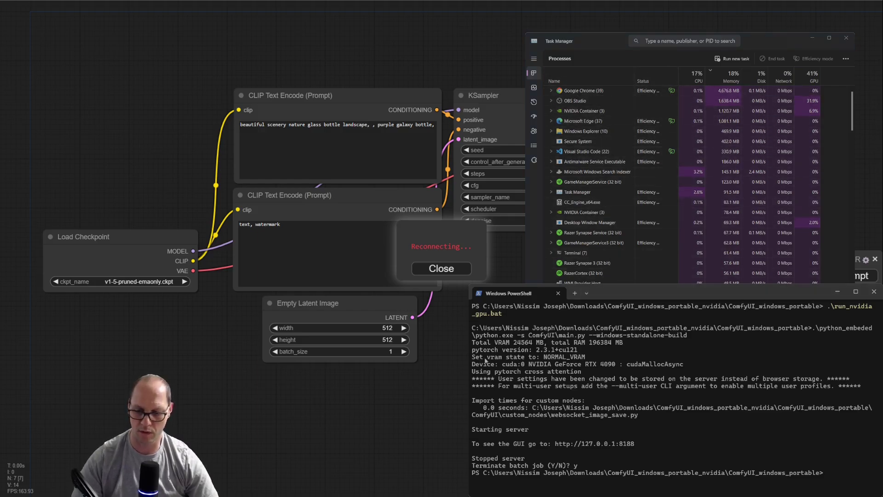
key("Up")
key("Return")
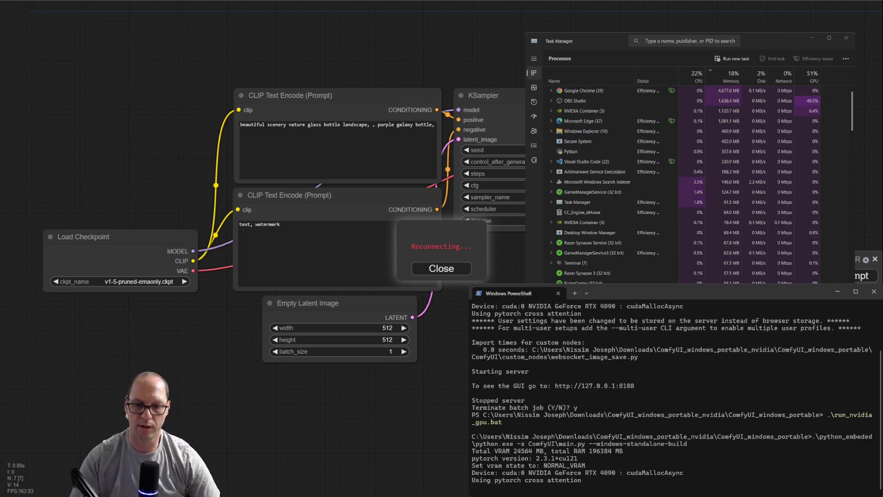
key("F5")
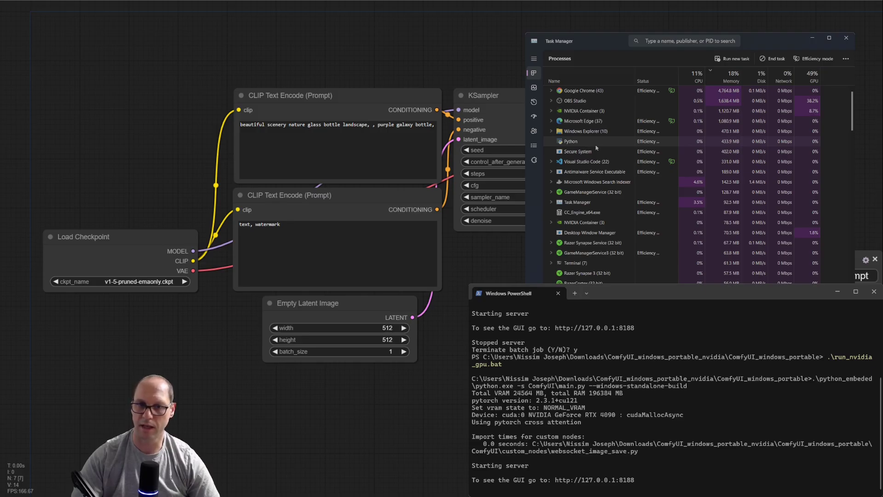
key("Delete")
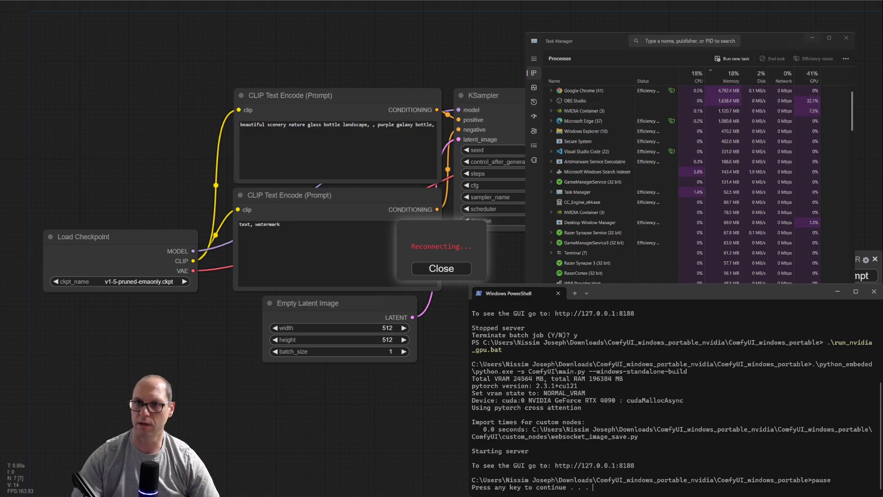
- Close Task Manager and end the paused batch job by answering y
key("alt+F4")
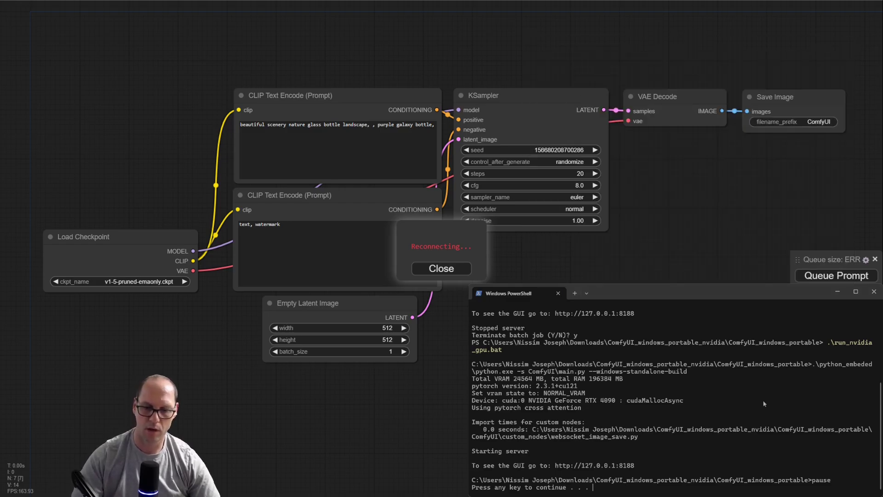
key("ctrl+c")
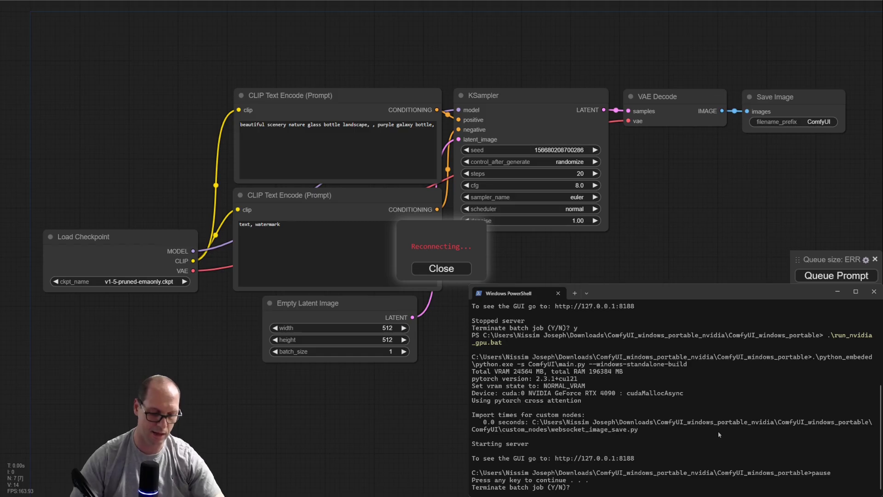
type("y")
key("Return")
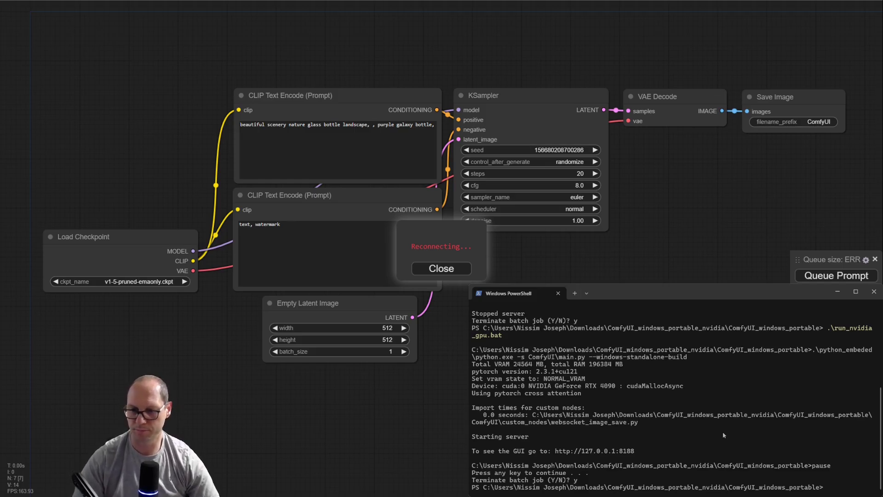
- Change directory into .\ComfyUI\custom_nodes\
type("cd ..\\..\\..")
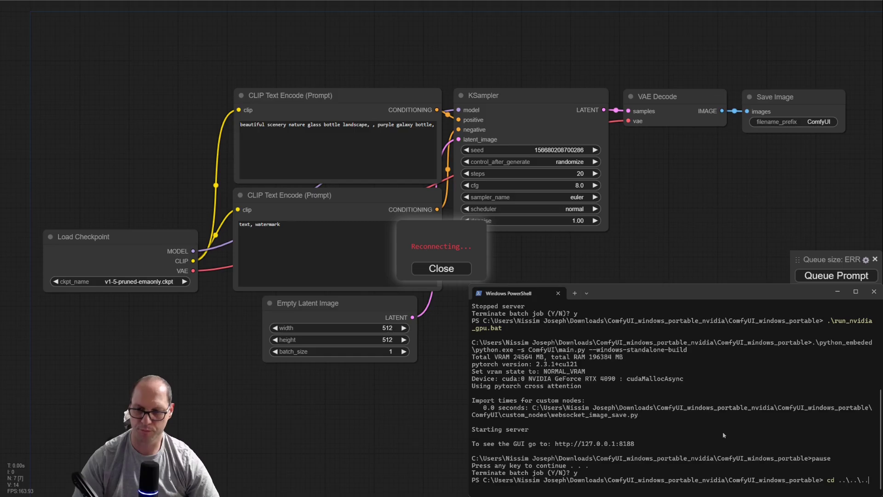
key("BackSpace")
key("BackSpace")
key("BackSpace")
key("BackSpace")
key("BackSpace")
key("BackSpace")
key("BackSpace")
key("BackSpace")
key("ctrl+v")
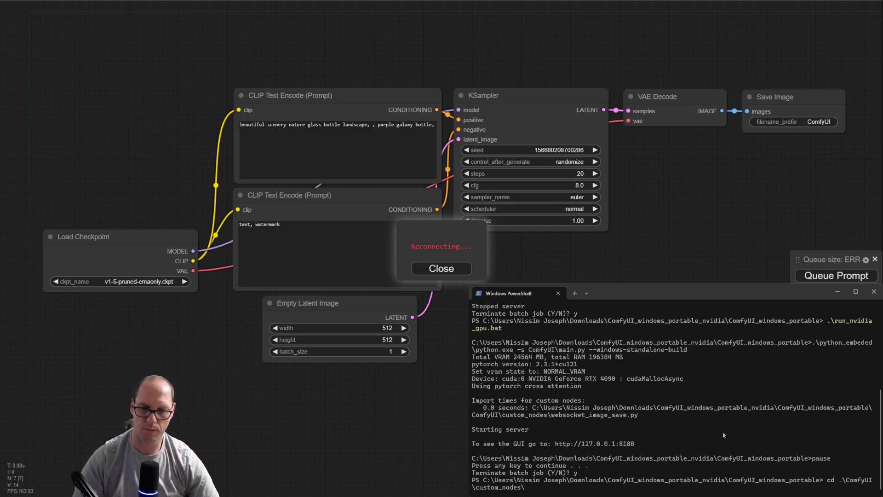
key("Return")
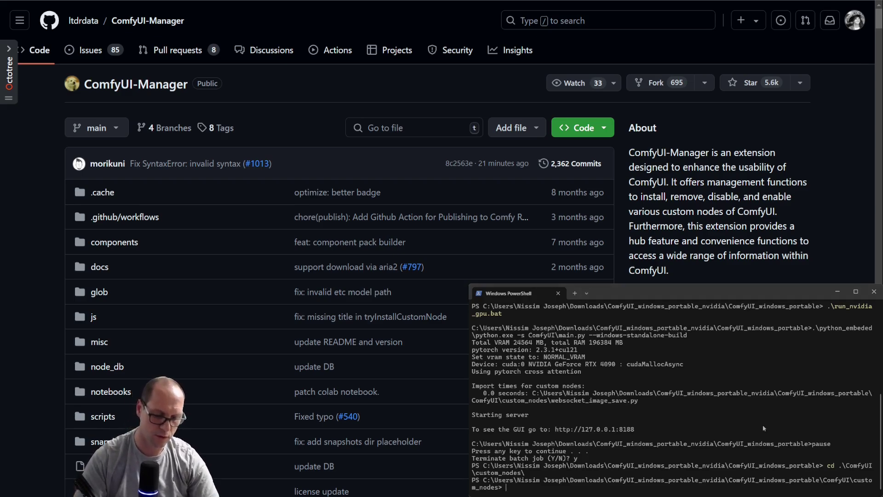
type("git")
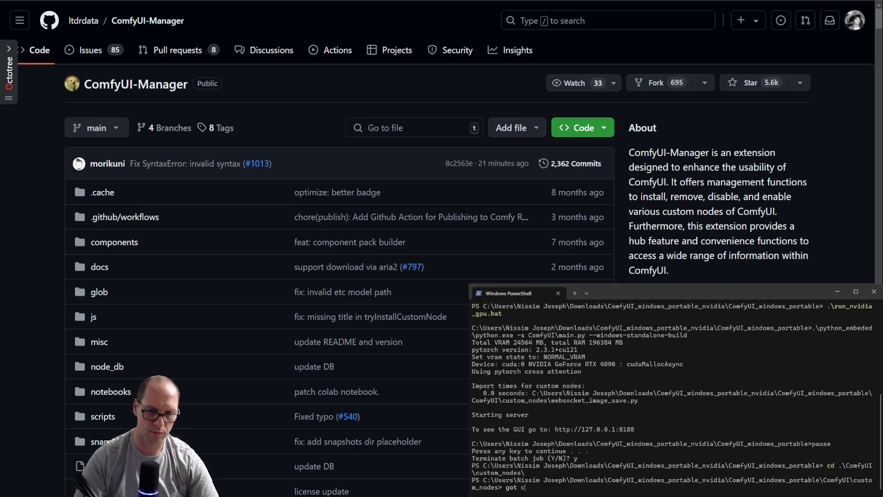
key("BackSpace")
key("BackSpace")
type("it ")
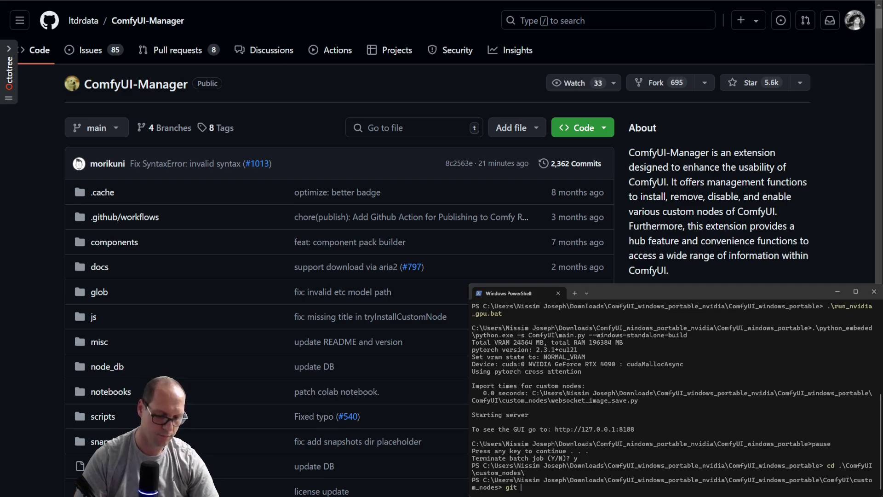
type("clone")
key("ctrl+v")
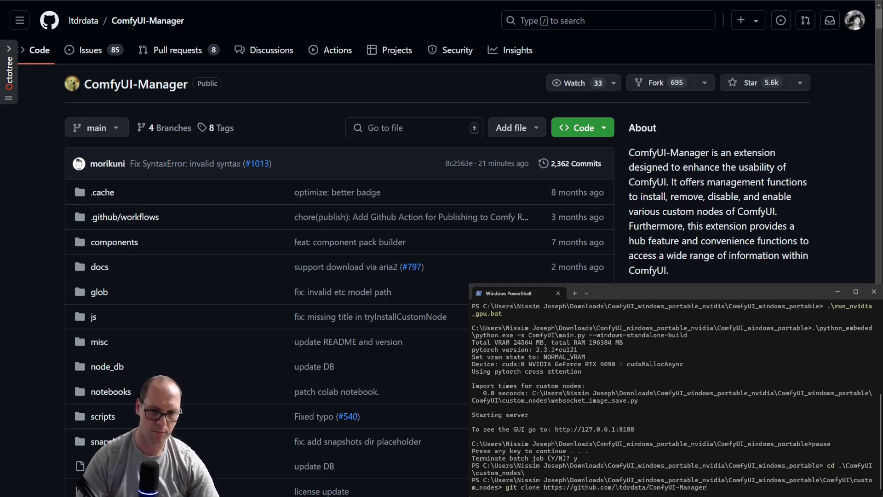
key("Return")
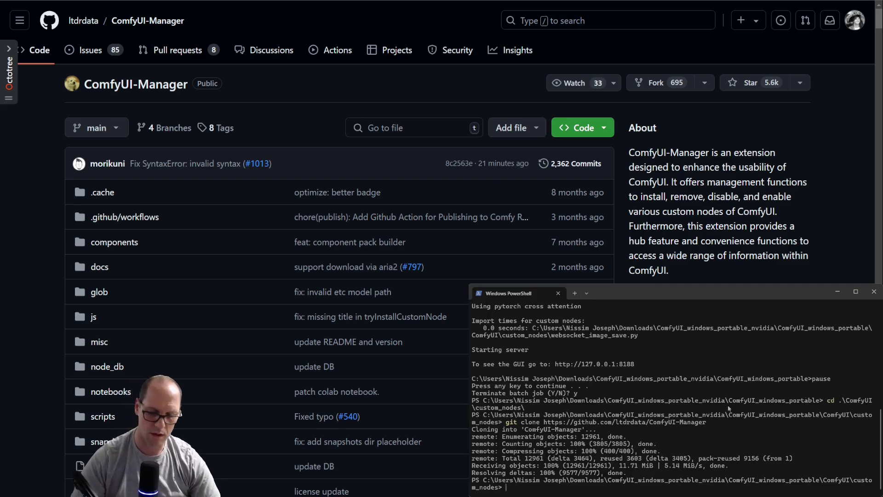
- Go back up with cd ..\.. and recall the .\run_nvidia_gpu.bat command
type("cd ..\\..")
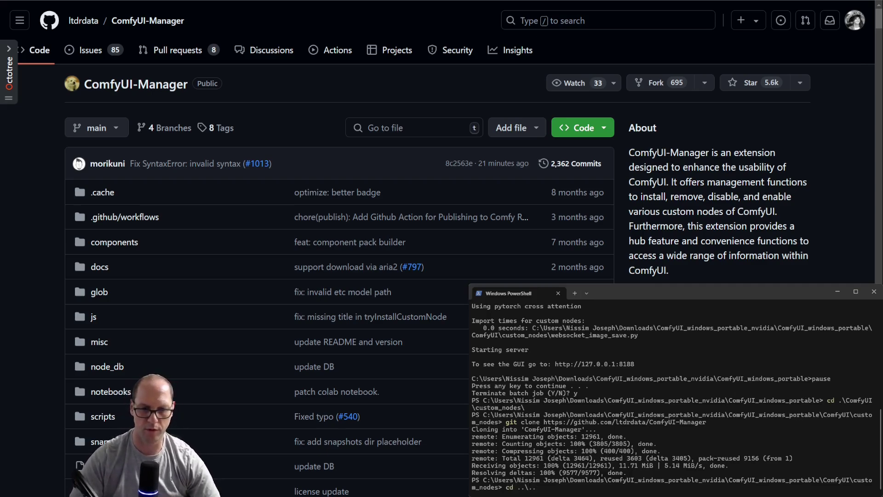
key("Return")
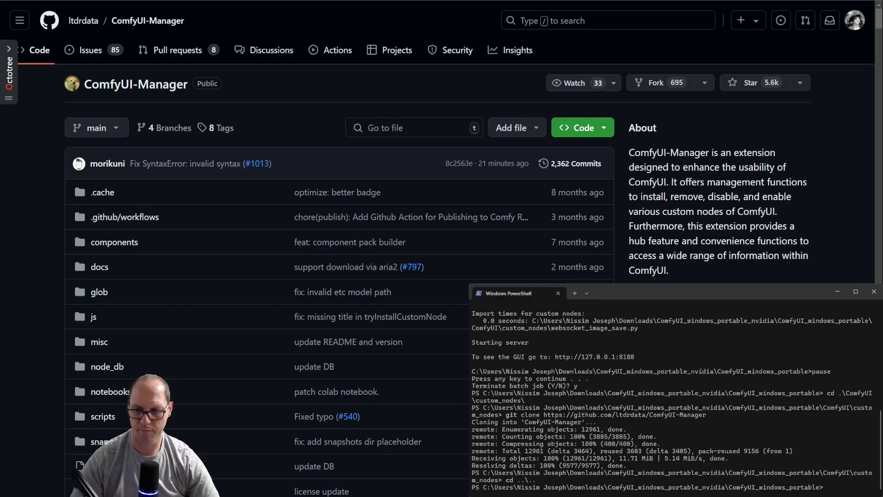
key("ctrl+v")
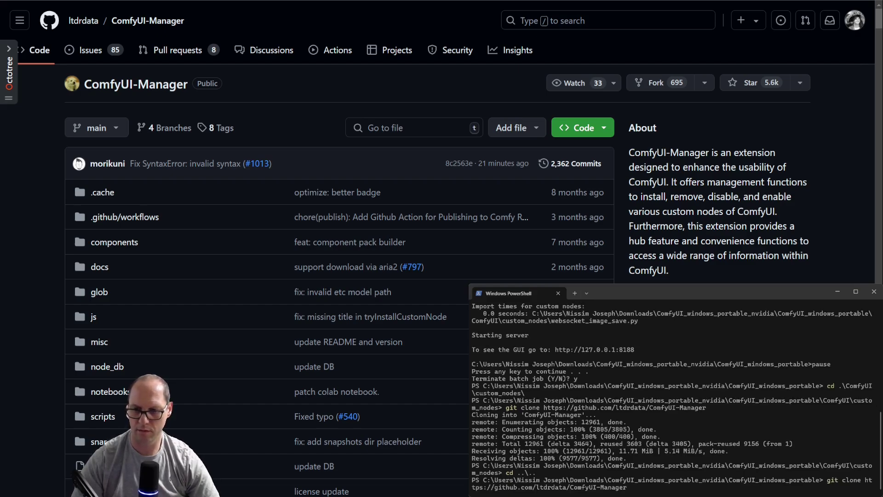
key("Up")
key("Up")
key("Up")
key("Up")
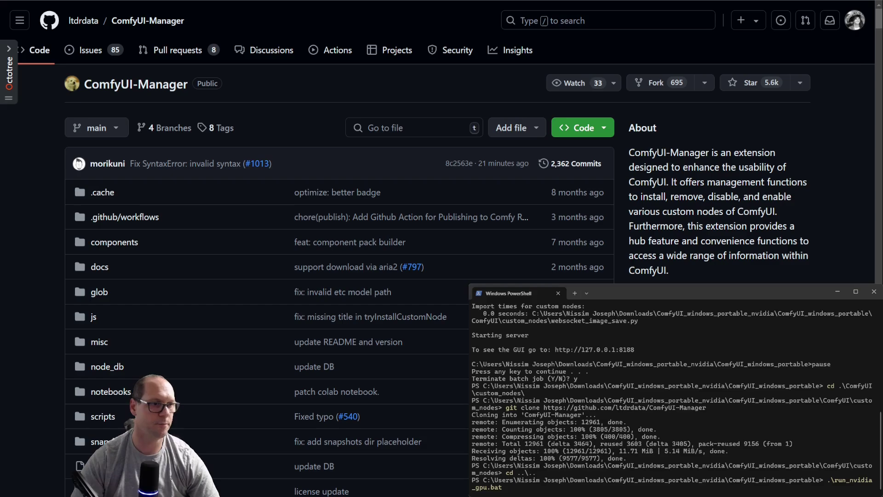
- Relaunch ComfyUI, replace the missing-node workflow with the default one, and raise the queue panel
key("Return")
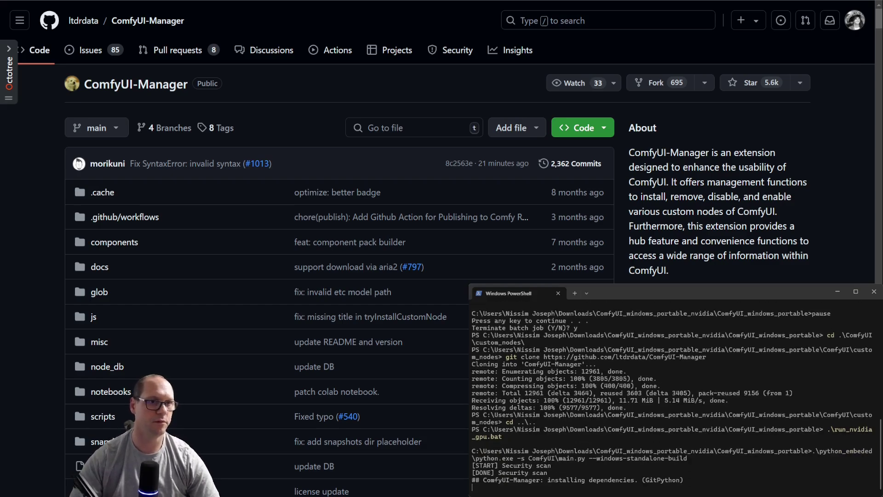
key("ctrl+Tab")
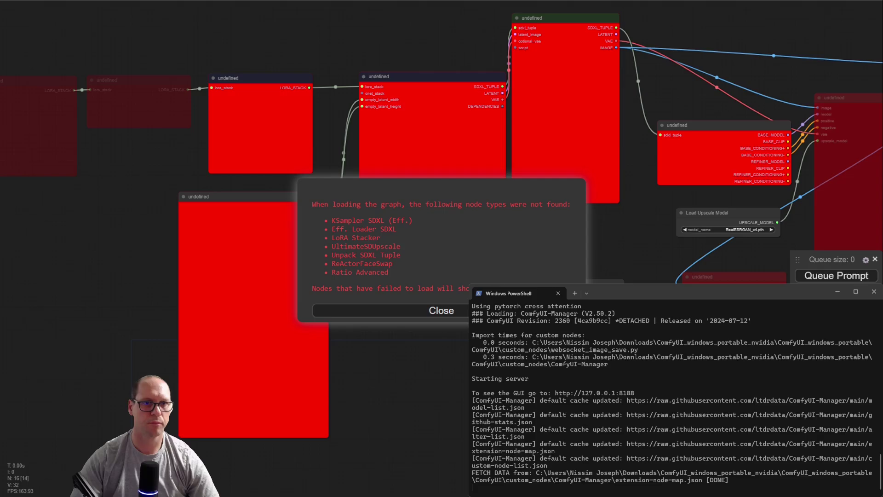
left_click(461, 309)
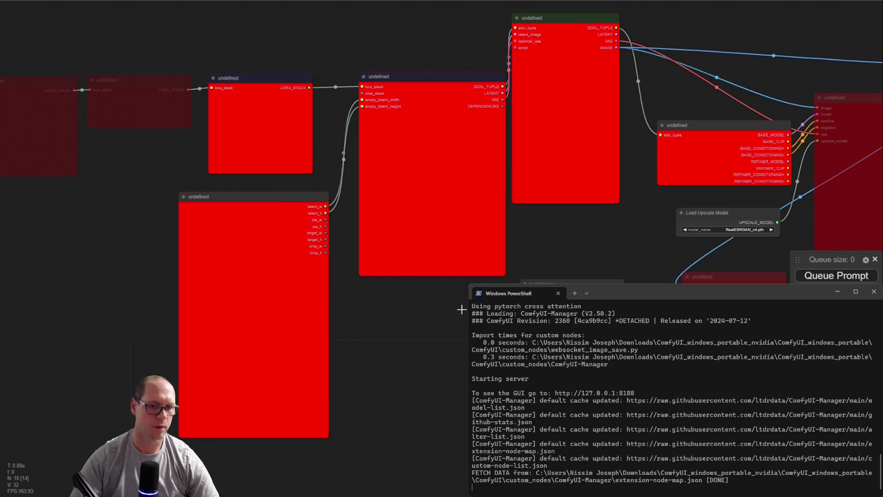
key("Return")
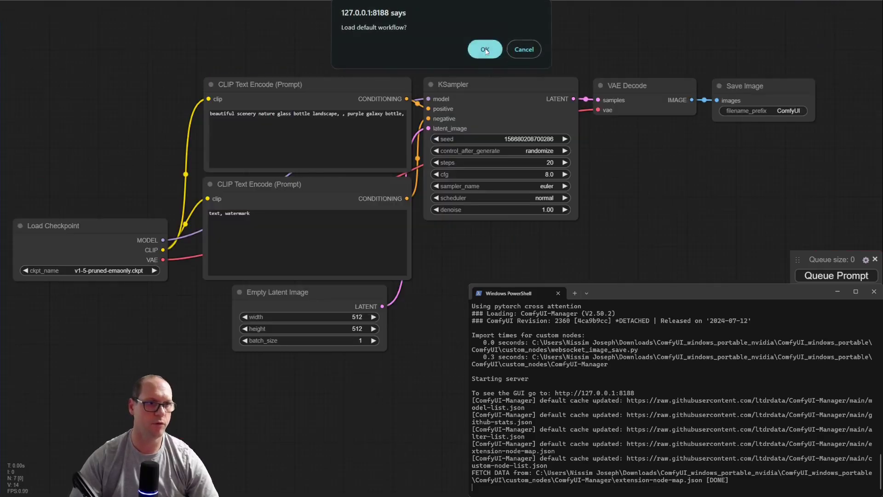
left_click_drag(576, 51, 584, 60)
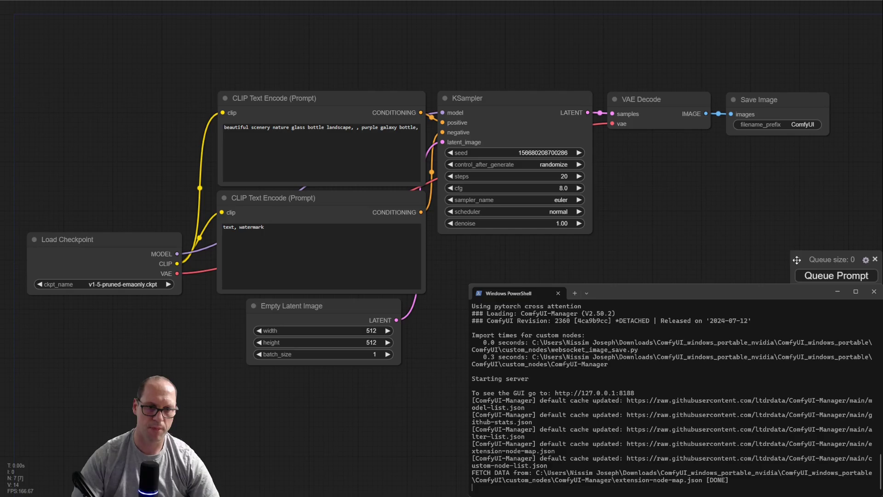
left_click_drag(794, 260, 786, 210)
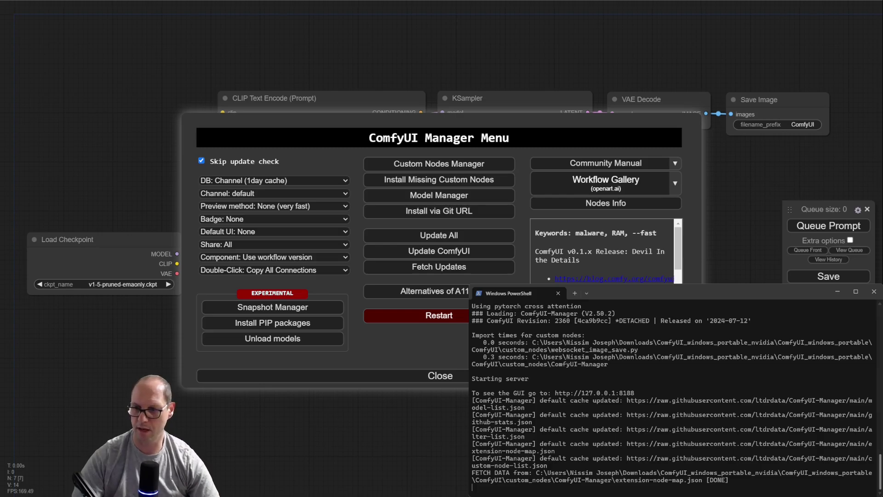
- Hide the PowerShell console and briefly open and close ComfyUI settings
key("alt+Tab")
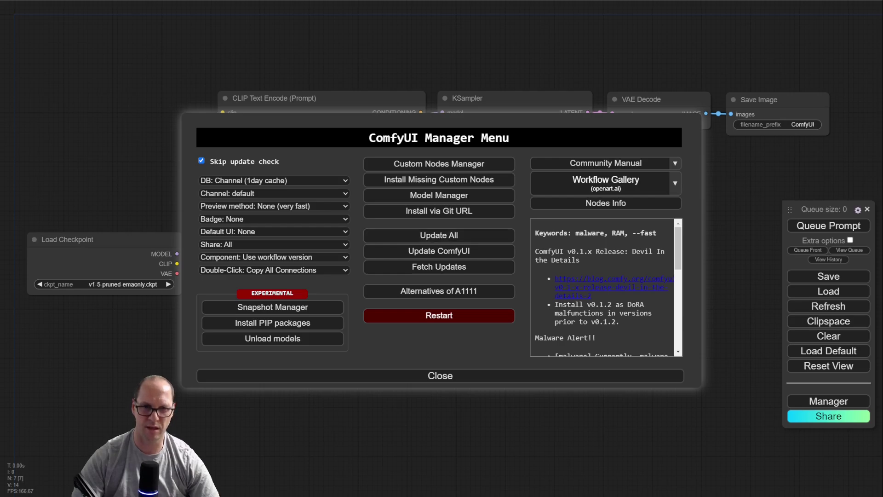
left_click(858, 209)
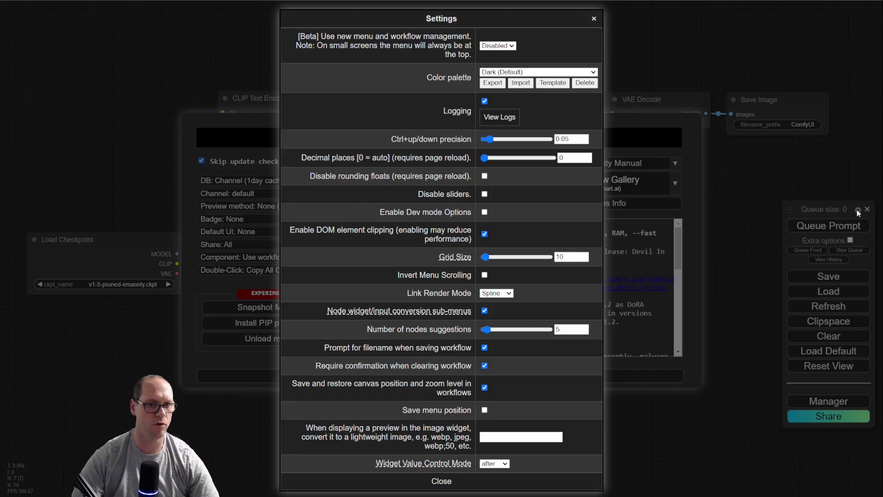
left_click(594, 19)
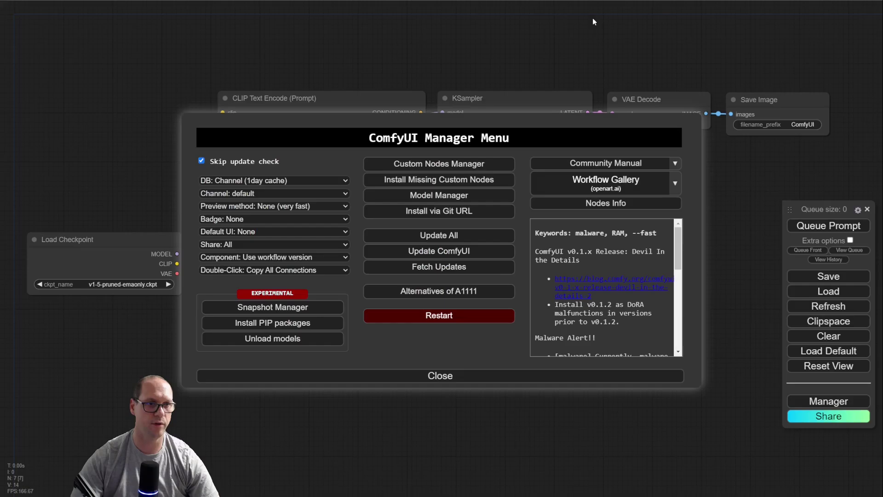
- Run Update ComfyUI from the Manager Menu and dismiss the success message
left_click(438, 252)
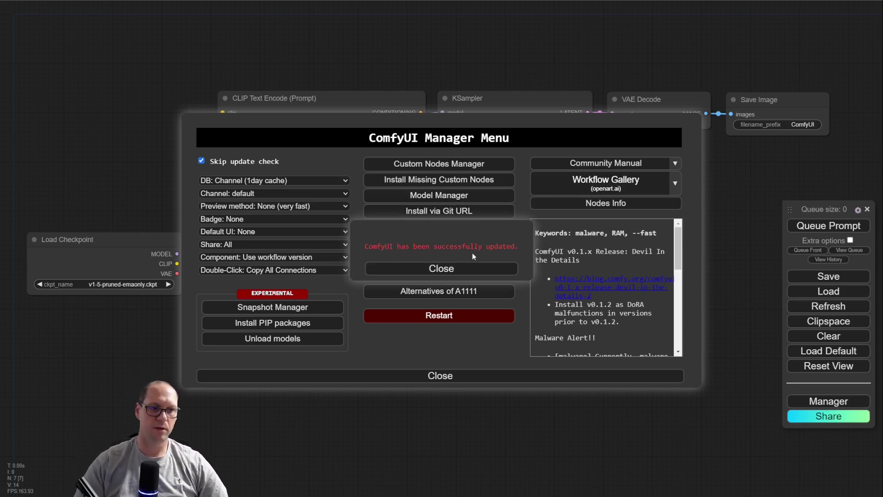
left_click(442, 270)
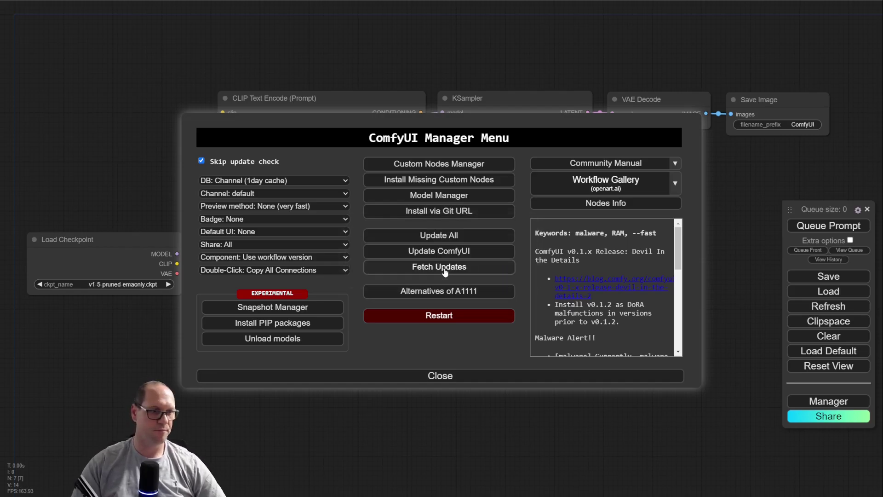
left_click(446, 318)
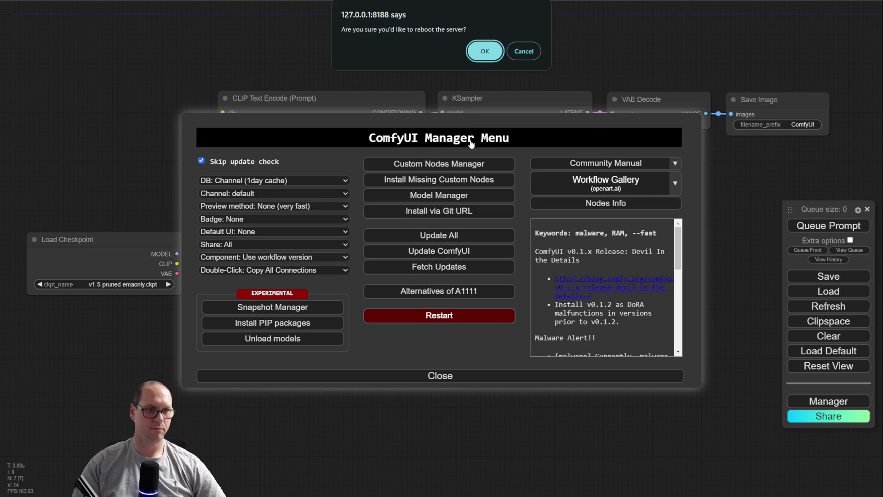
left_click(483, 52)
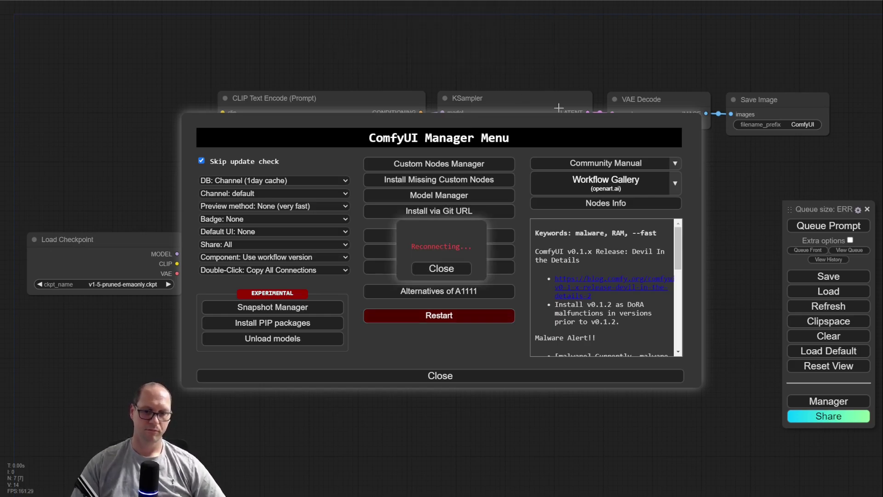
key("alt+Tab")
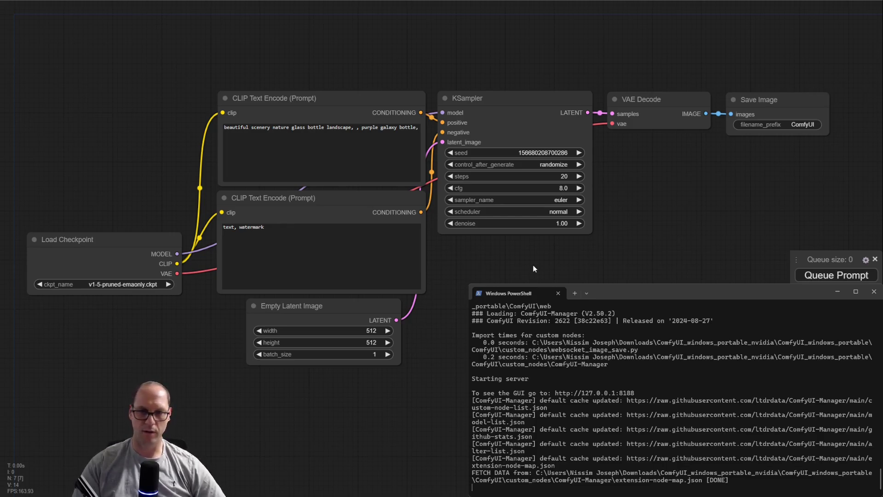
key("alt+Tab")
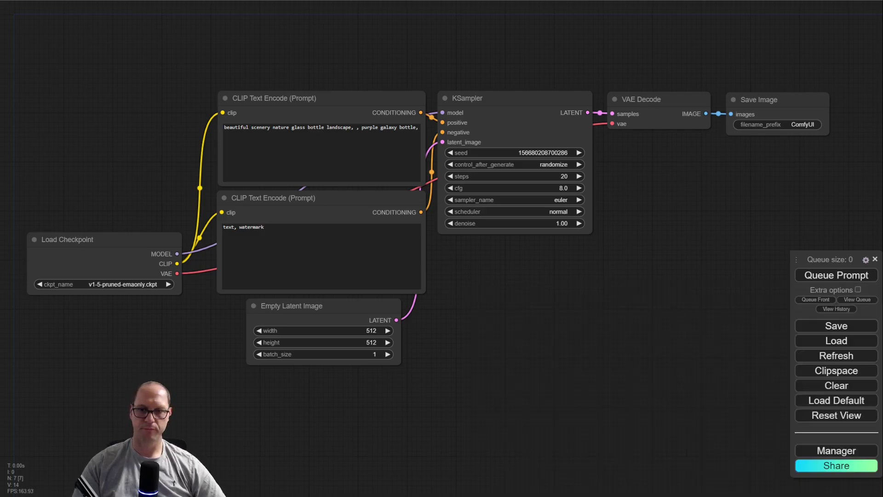
left_click(843, 448)
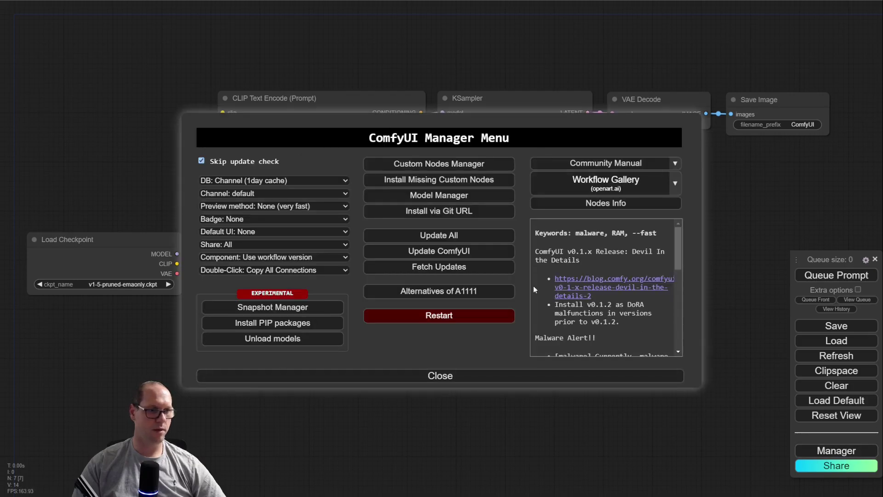
left_click(488, 376)
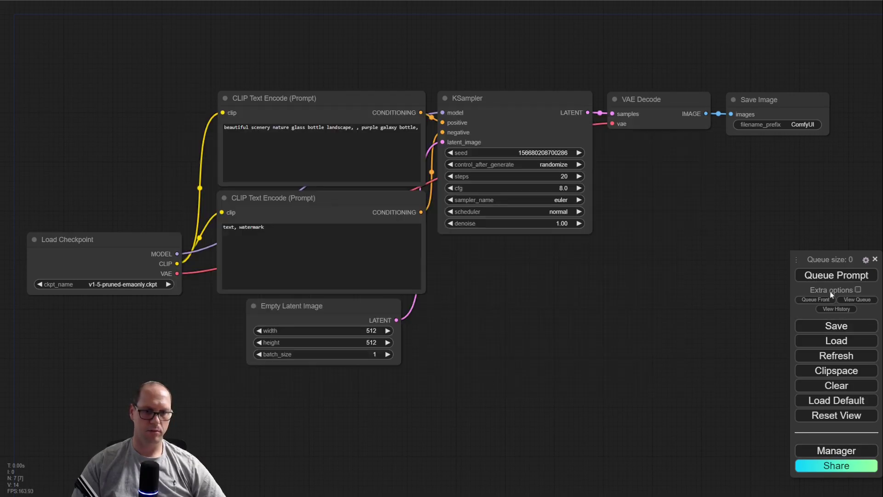
- Set 'Use new menu and workflow management' to Top in the settings
left_click(867, 260)
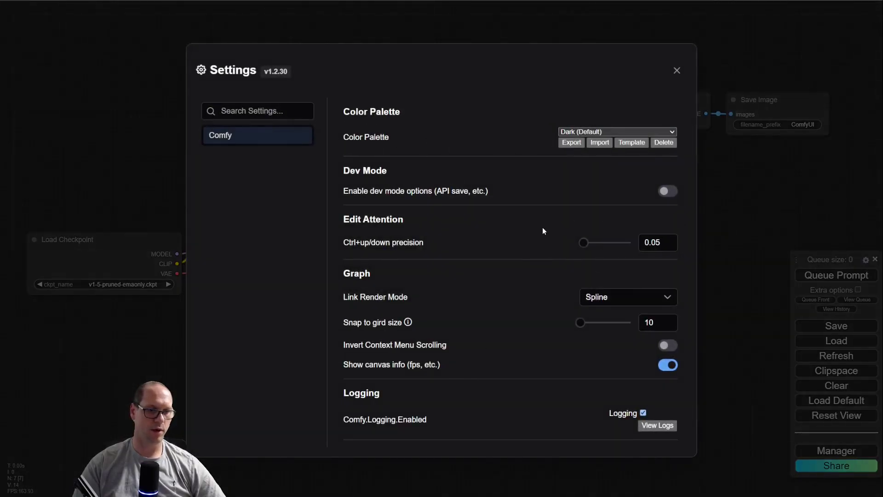
scroll(542, 229, "down", 3)
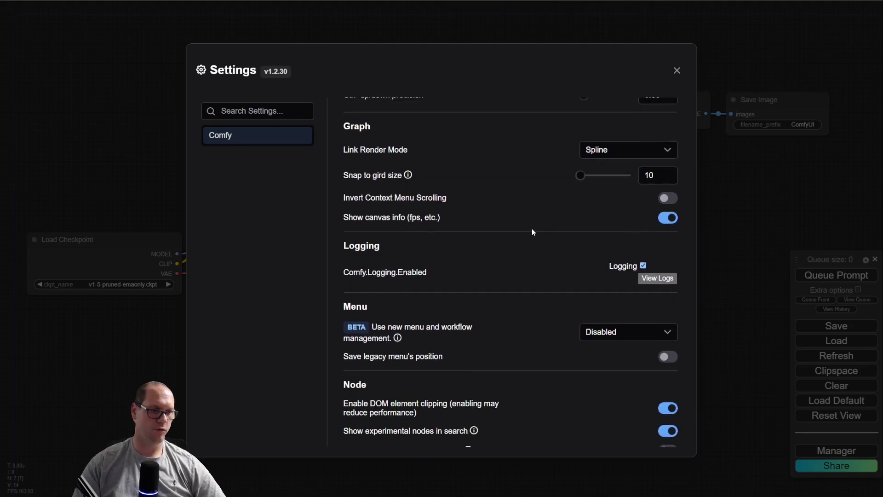
scroll(529, 228, "down", 1)
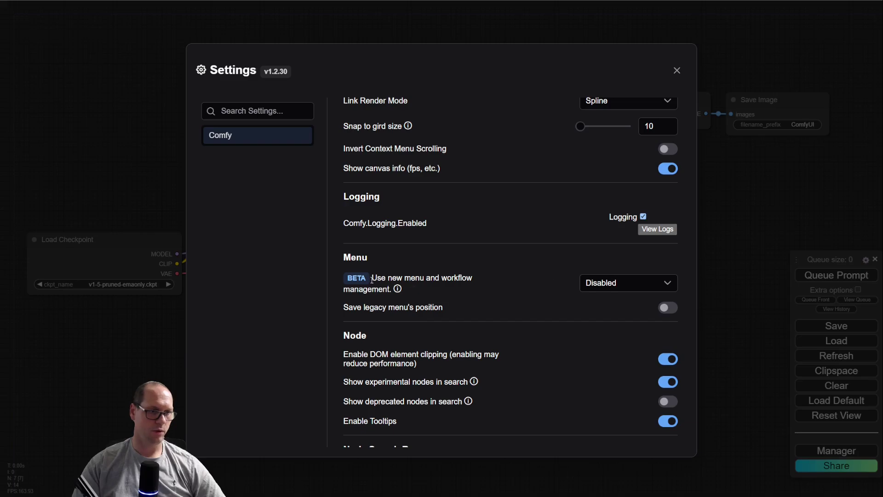
scroll(443, 207, "up", 3)
scroll(455, 138, "up", 1)
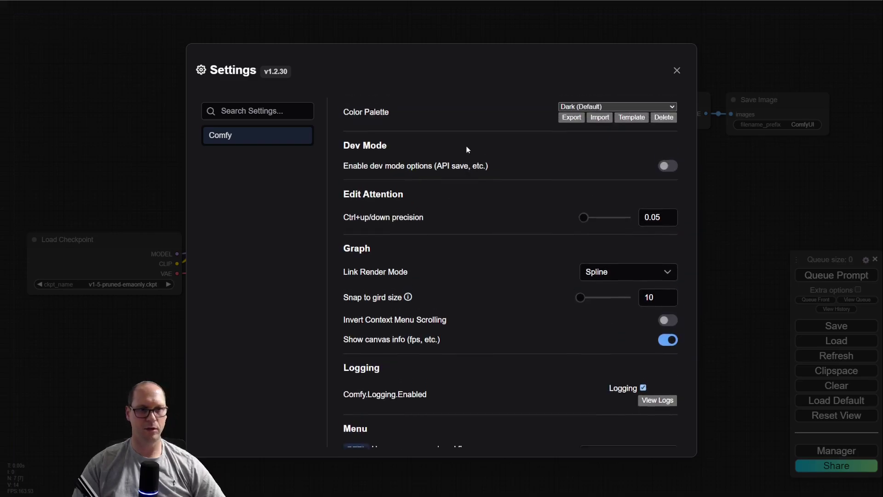
scroll(478, 246, "down", 5)
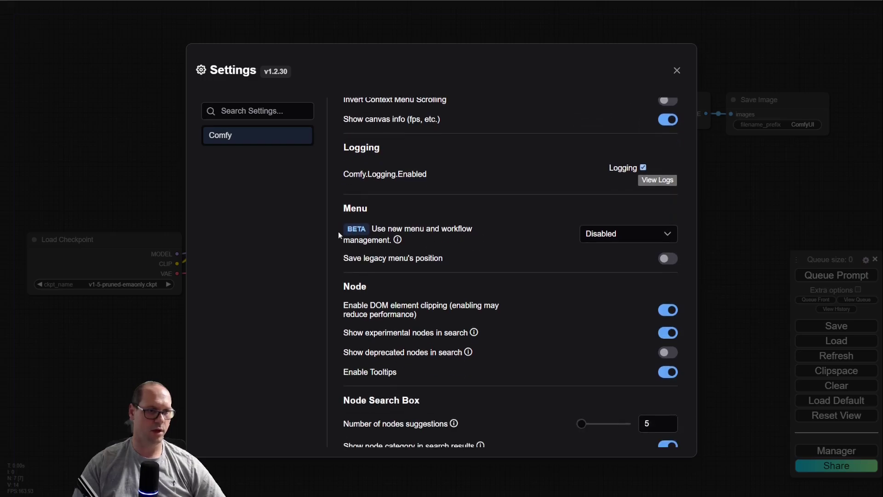
left_click(596, 237)
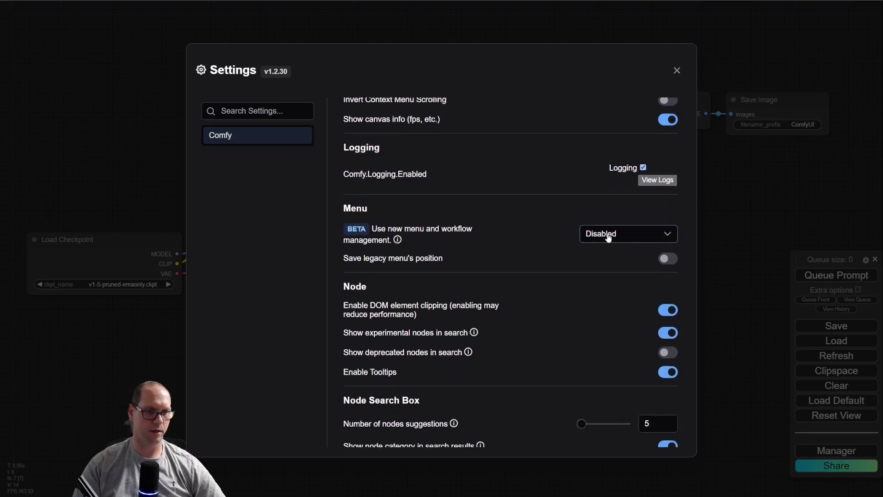
left_click(615, 272)
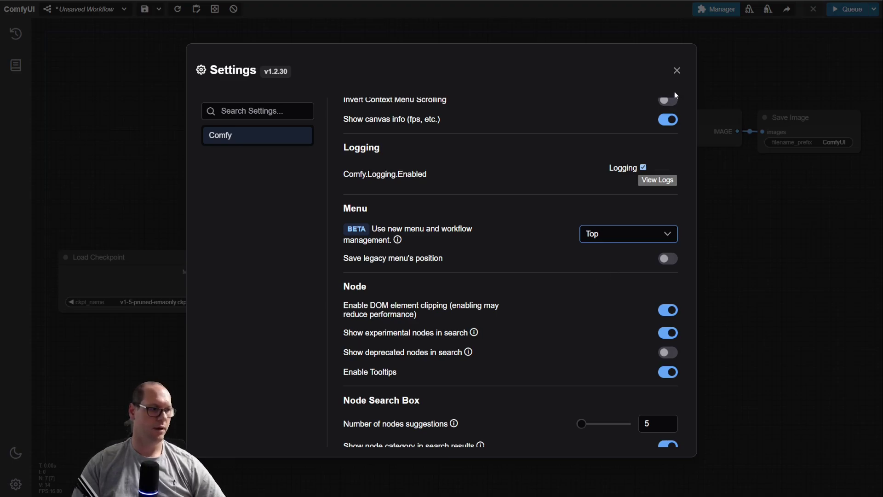
- Close settings, check the Queue dropdown's batch and auto-queue options, and pan the canvas
left_click(676, 71)
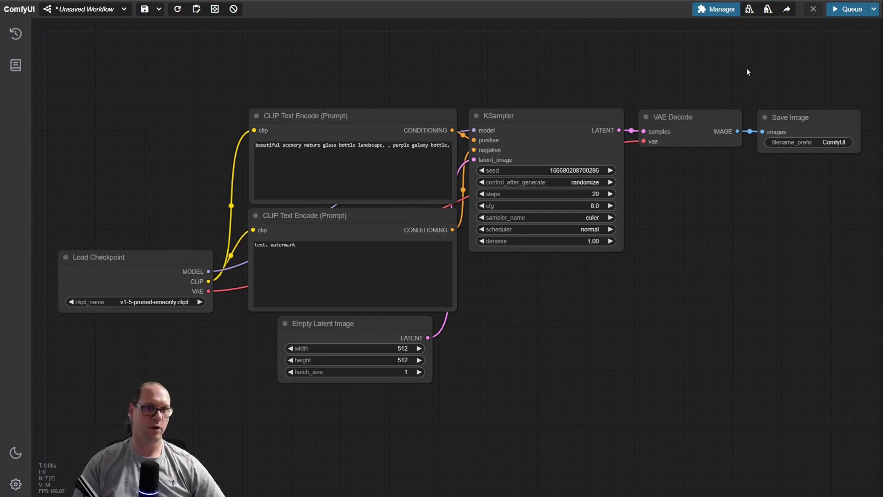
left_click(874, 8)
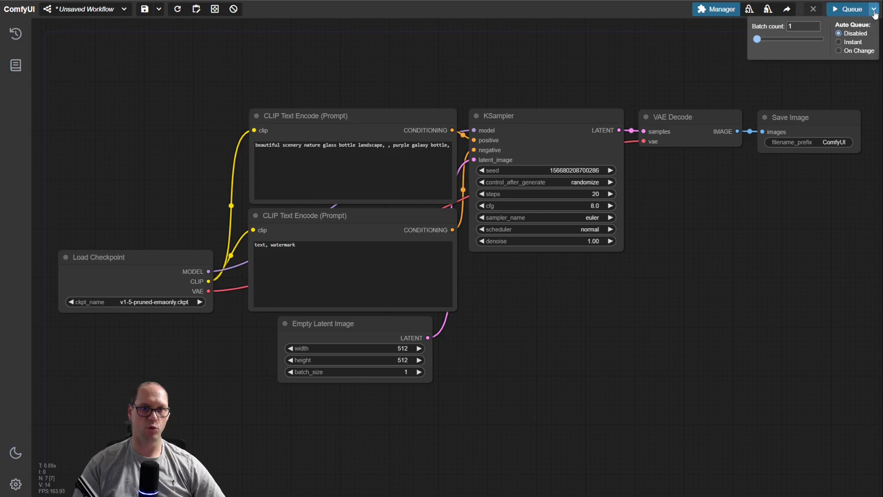
left_click(705, 46)
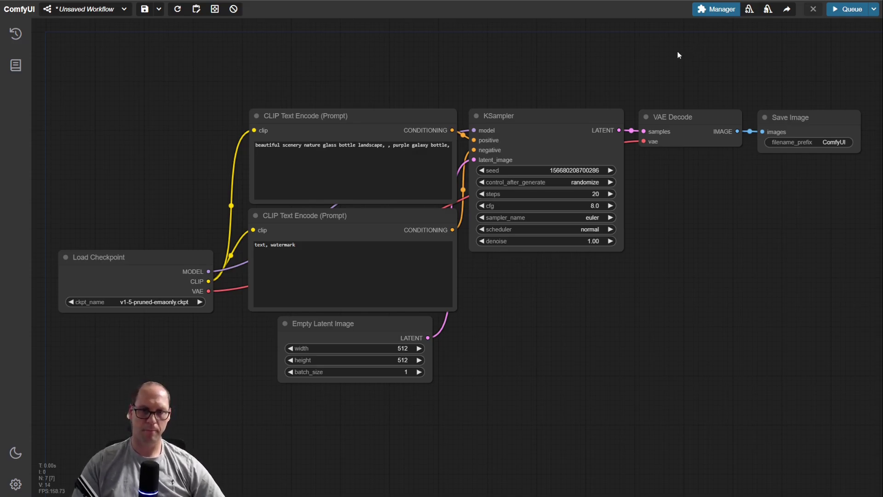
scroll(696, 206, "right", 3)
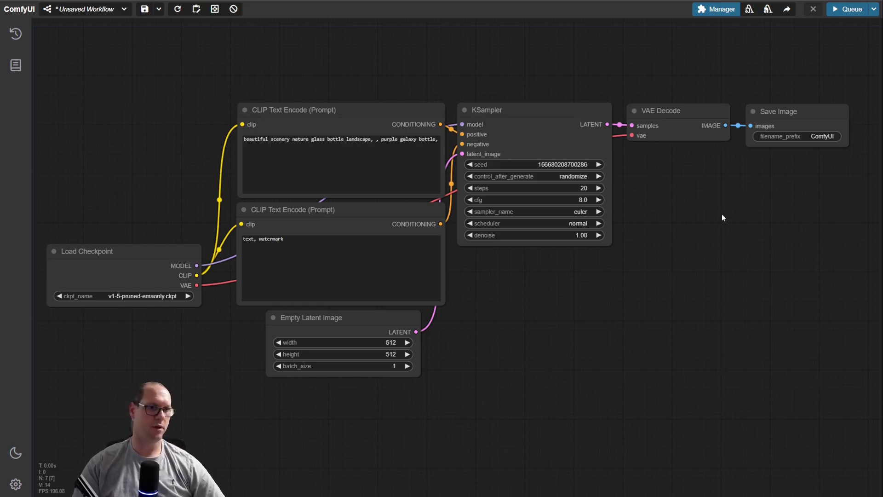
- Move Load Checkpoint and both CLIP Text Encode nodes up-left, Empty Latent Image down-left
left_click_drag(110, 252, 103, 219)
left_click_drag(294, 110, 285, 86)
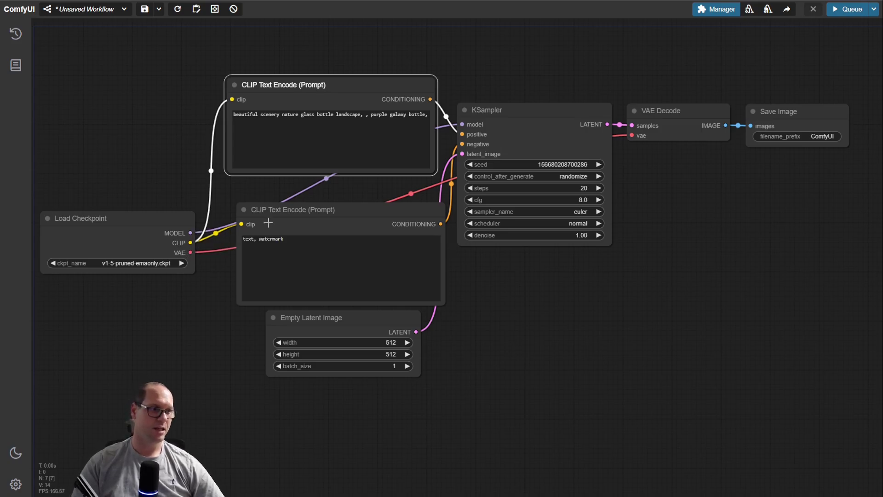
left_click_drag(278, 211, 268, 201)
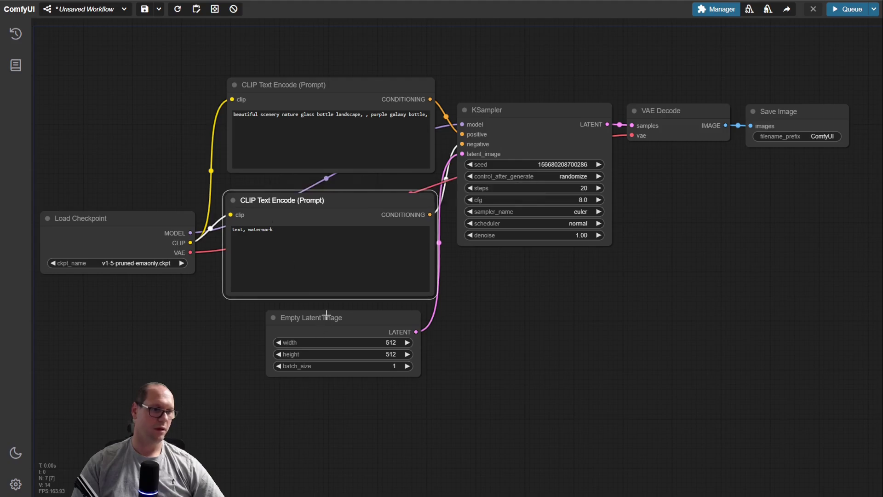
left_click_drag(322, 317, 295, 331)
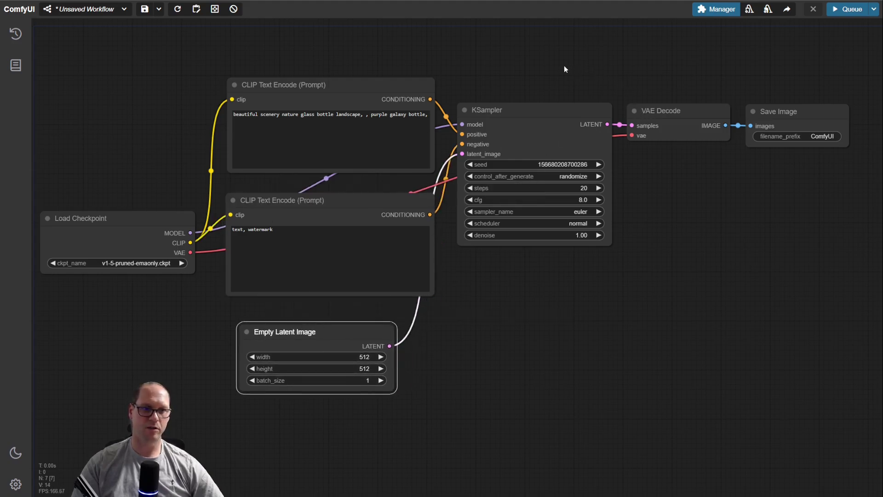
- Shift KSampler, VAE Decode and Save Image down-right, then raise both CLIP Text Encode nodes
left_click_drag(556, 65, 763, 151)
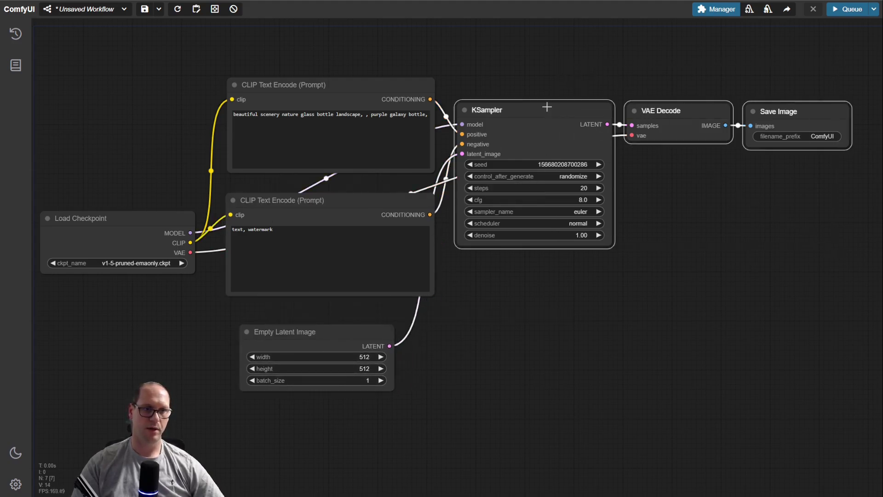
left_click_drag(547, 107, 574, 131)
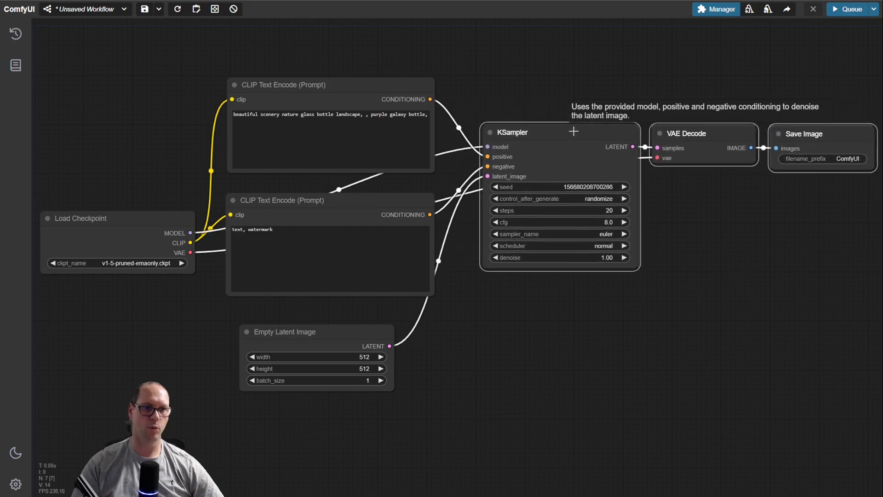
left_click(564, 96)
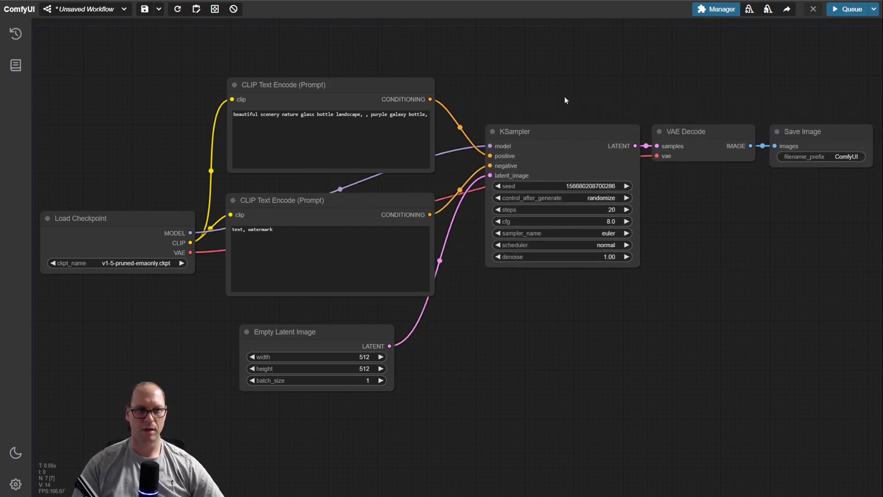
left_click_drag(395, 84, 399, 65)
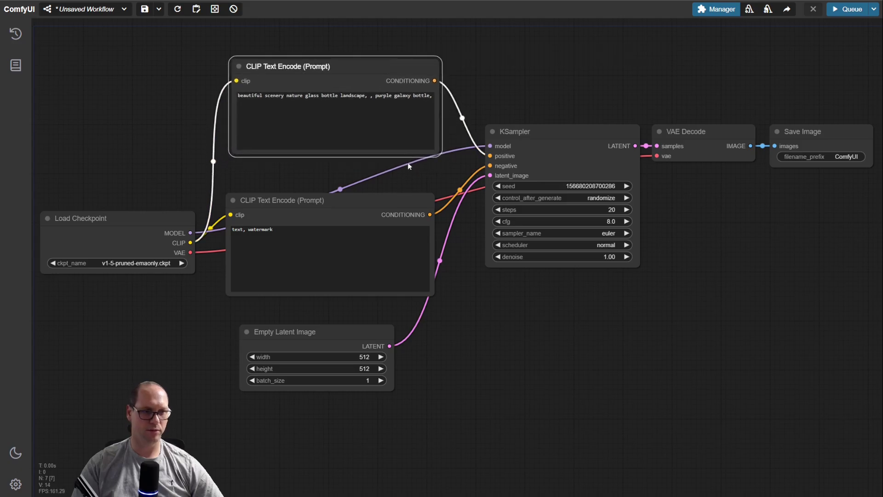
left_click_drag(406, 210, 407, 197)
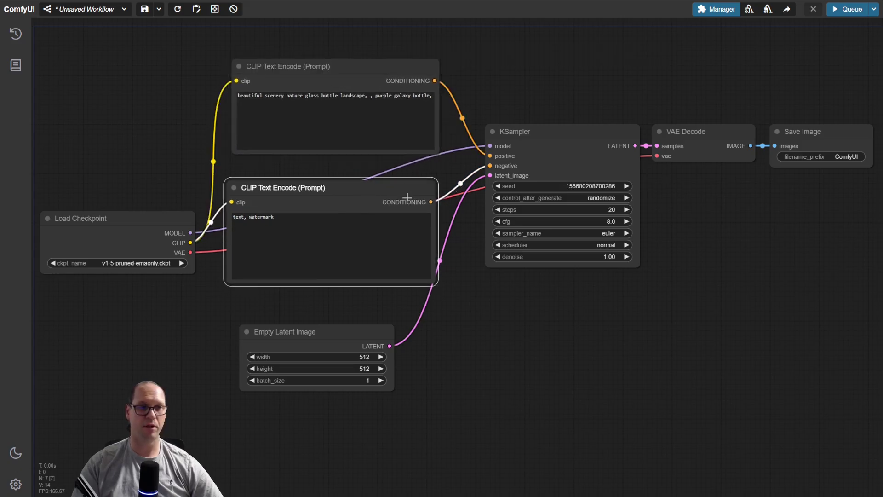